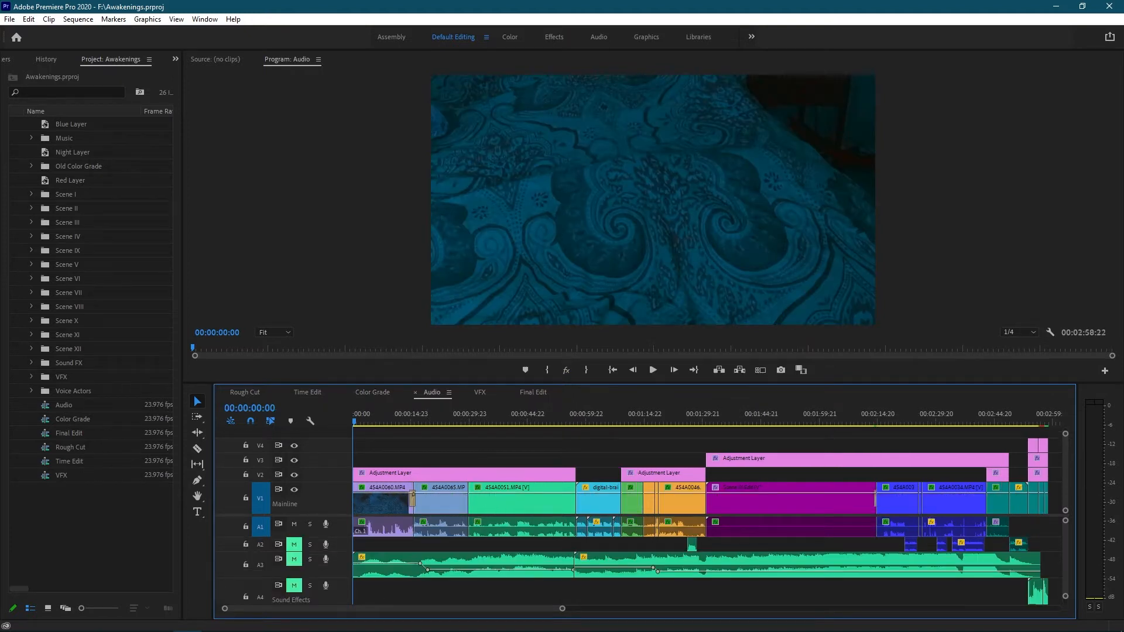
Look over the VFX and Final Edit sequences and return to the Rough Cut sequence.
{"action": "left_click", "coordinate": [480, 392]}
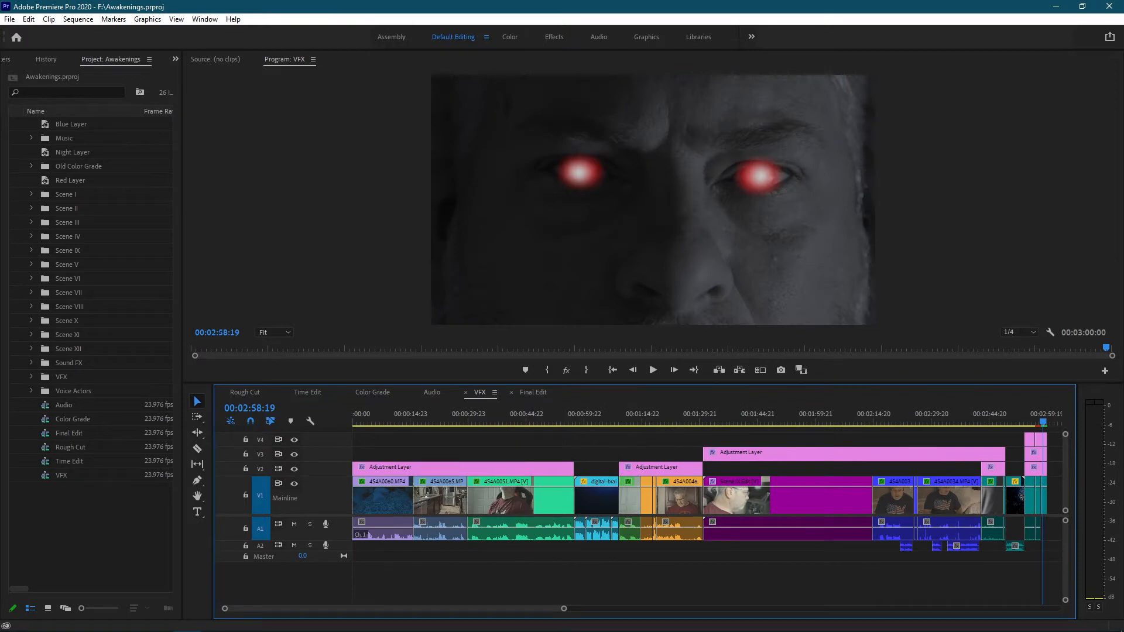
{"action": "left_click", "coordinate": [533, 392]}
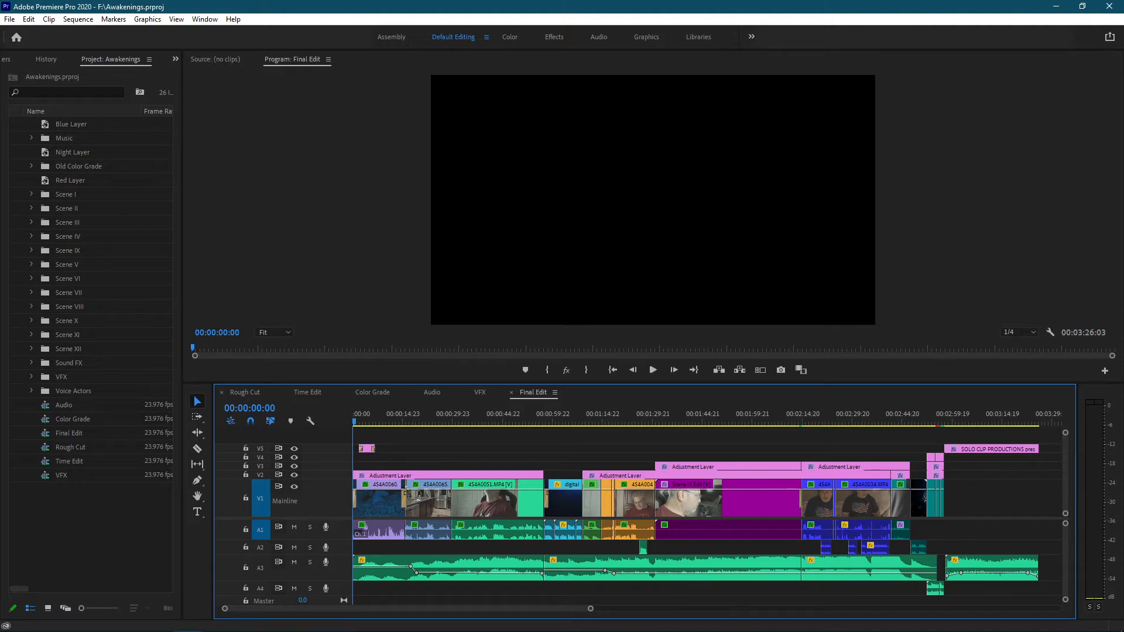
{"action": "left_click", "coordinate": [245, 392]}
Expand the Scene I and Scene XII bins to view their footage, and collapse the bins again.
{"action": "key", "text": "shift+1"}
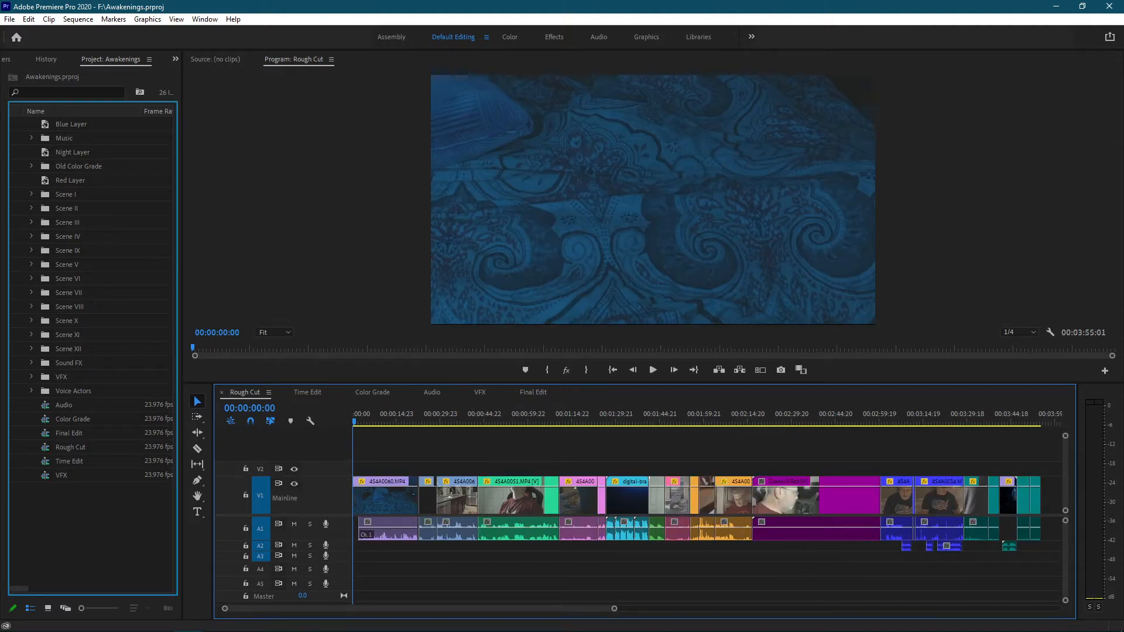
{"action": "left_click", "coordinate": [31, 194]}
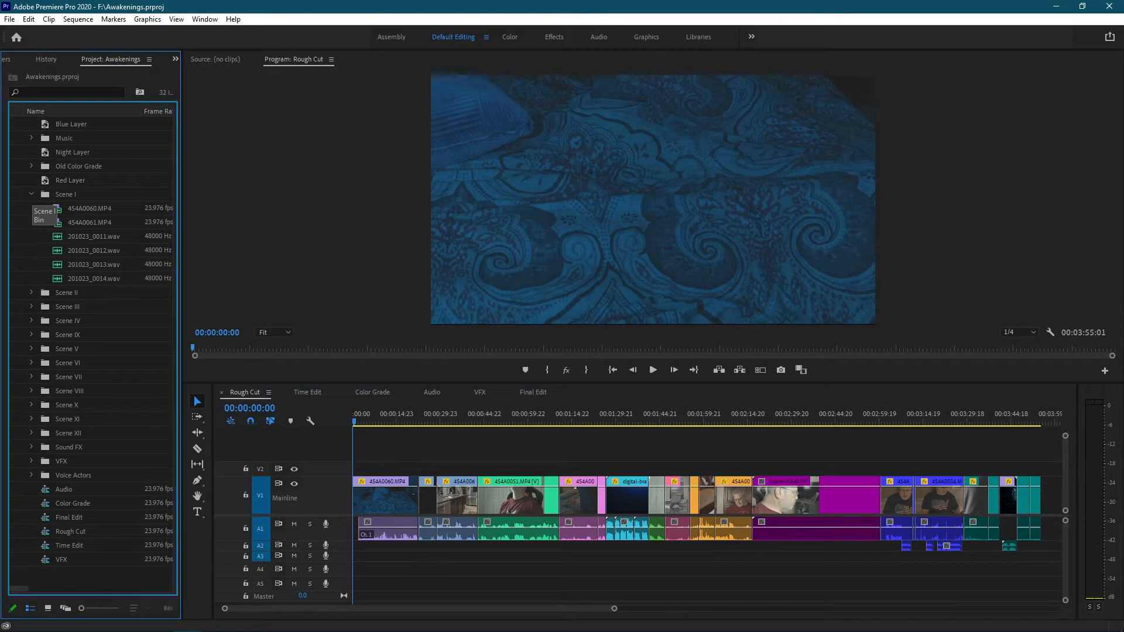
{"action": "key", "text": "shift+1"}
{"action": "key", "text": "Left"}
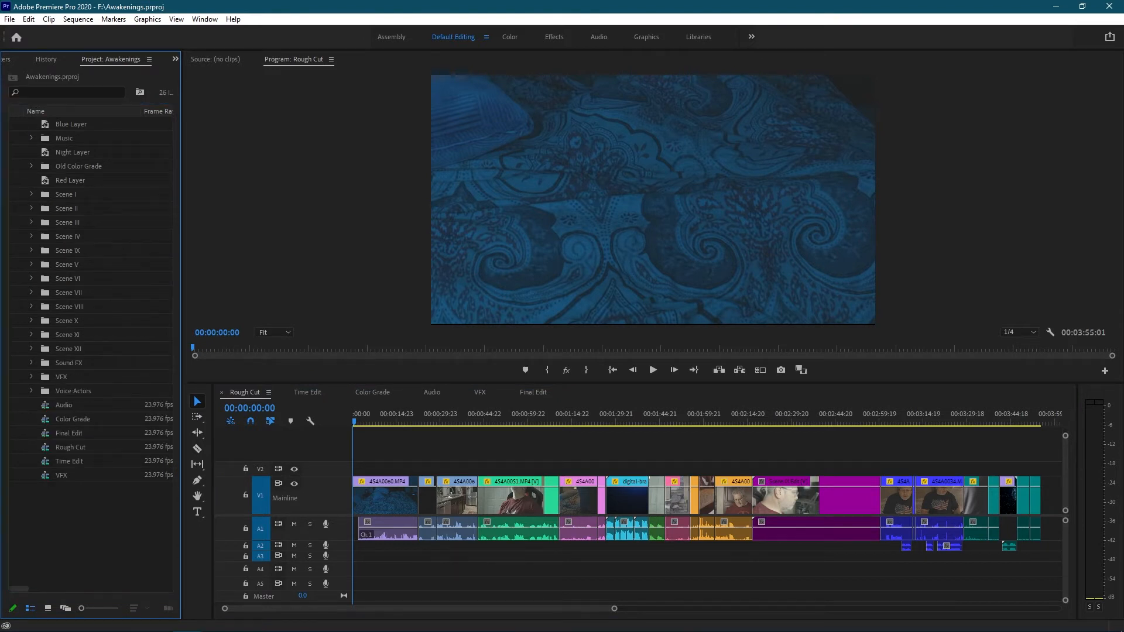
{"action": "key", "text": "Right"}
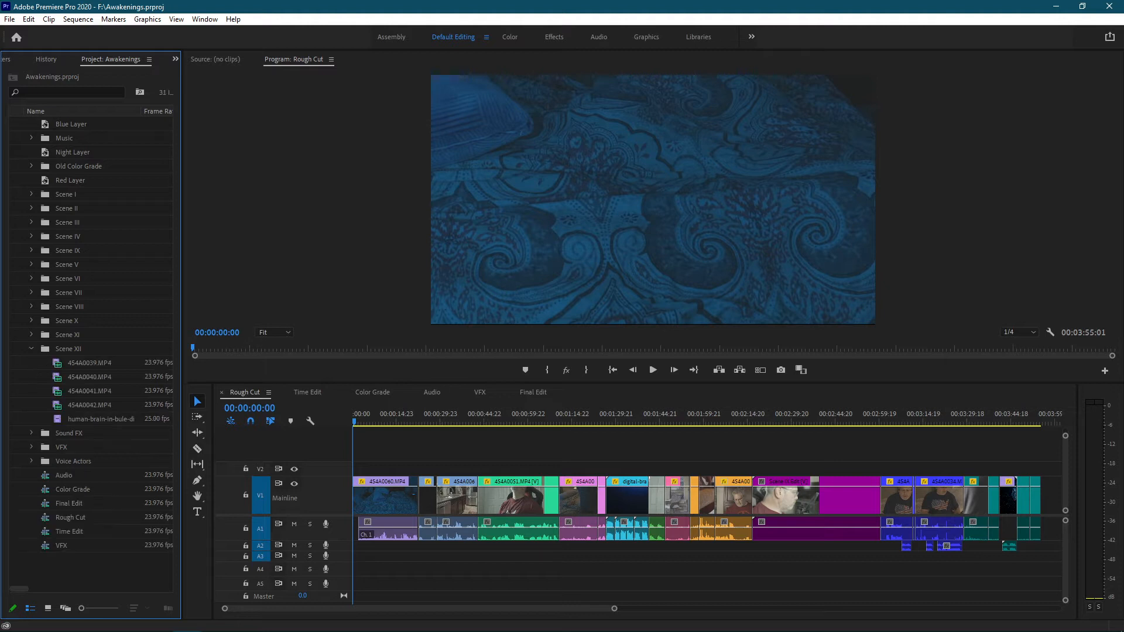
{"action": "key", "text": "Left"}
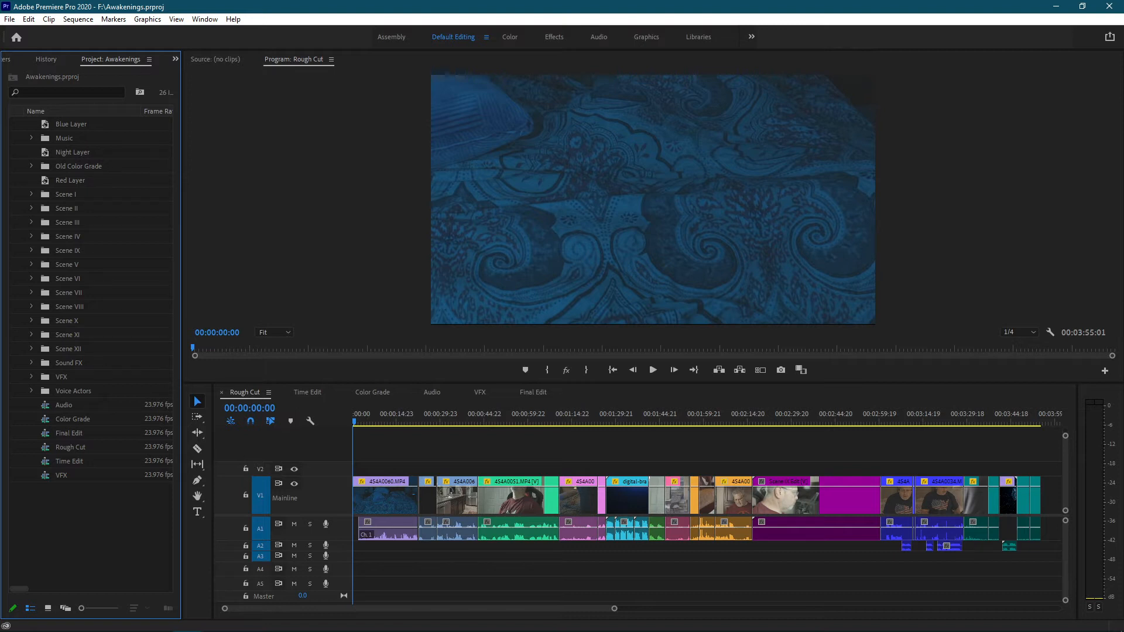
{"action": "key", "text": "Right"}
{"action": "key", "text": "Left"}
Scrub through the Rough Cut from 00:00:54:23 past 00:02:20:21 to the bedroom shots around 00:03:17:09.
{"action": "left_click", "coordinate": [514, 416]}
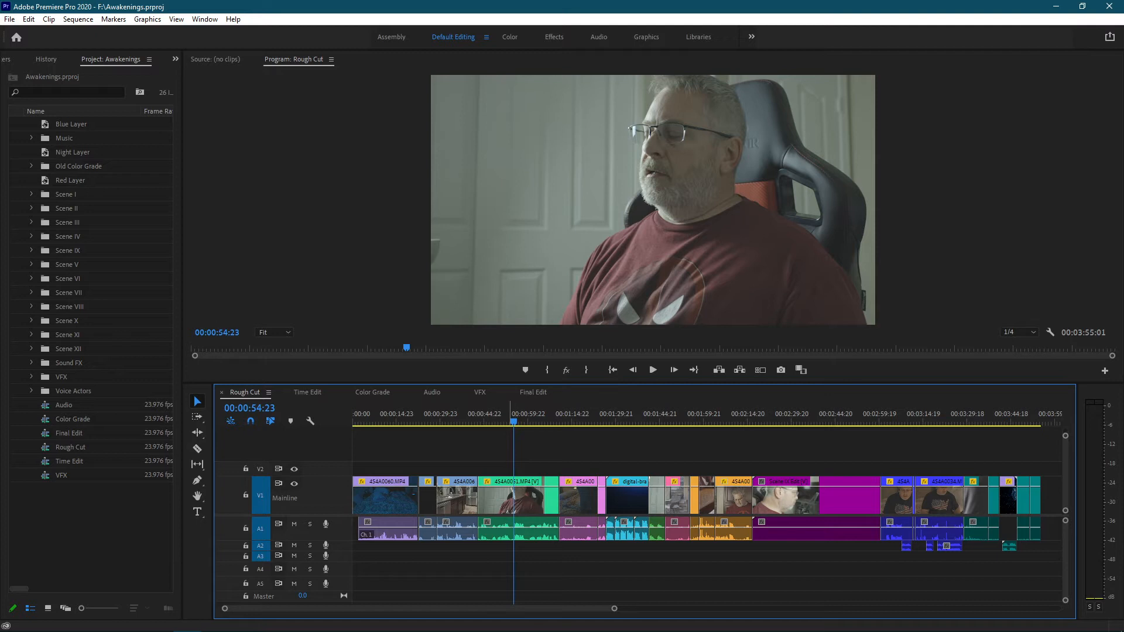
{"action": "left_click_drag", "start_coordinate": [513, 420], "coordinate": [765, 420]}
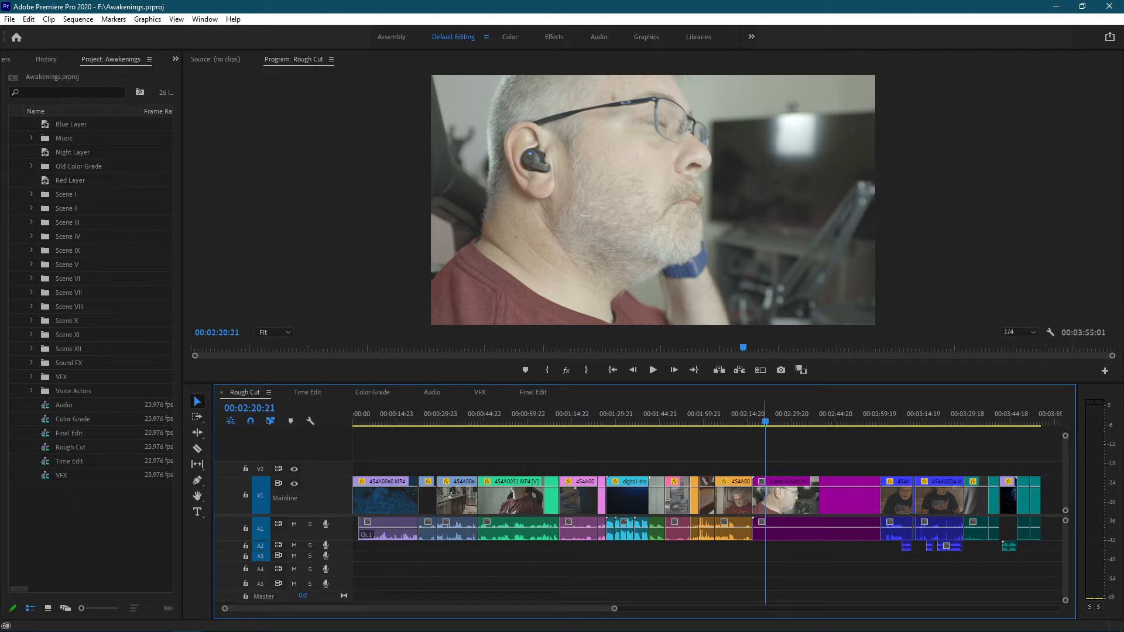
{"action": "left_click_drag", "start_coordinate": [765, 420], "coordinate": [895, 420]}
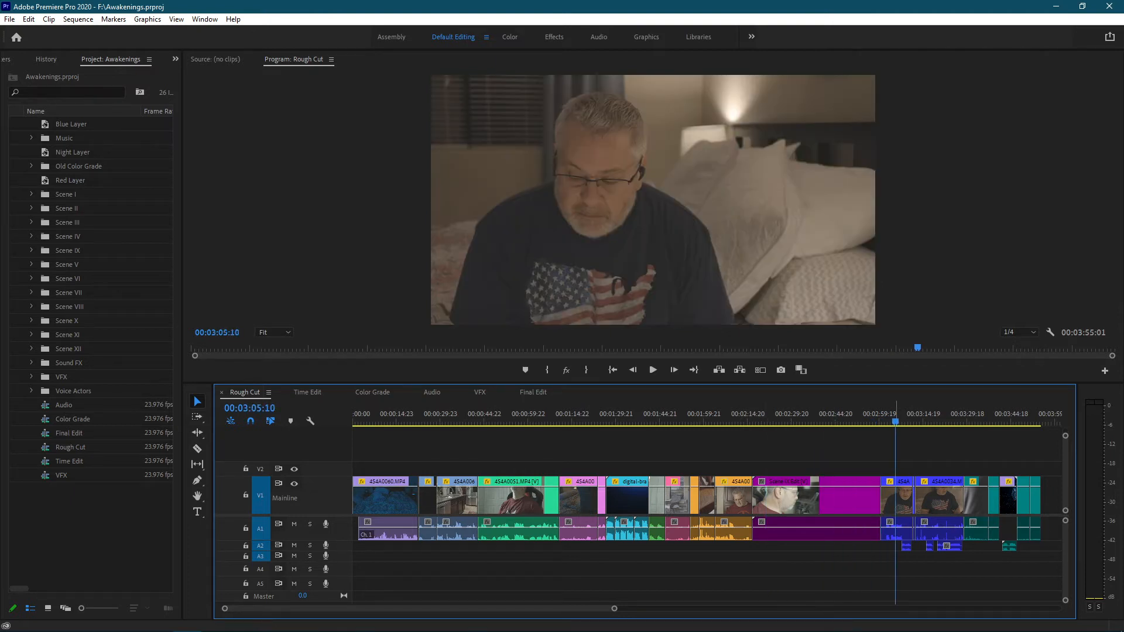
{"action": "left_click", "coordinate": [910, 420]}
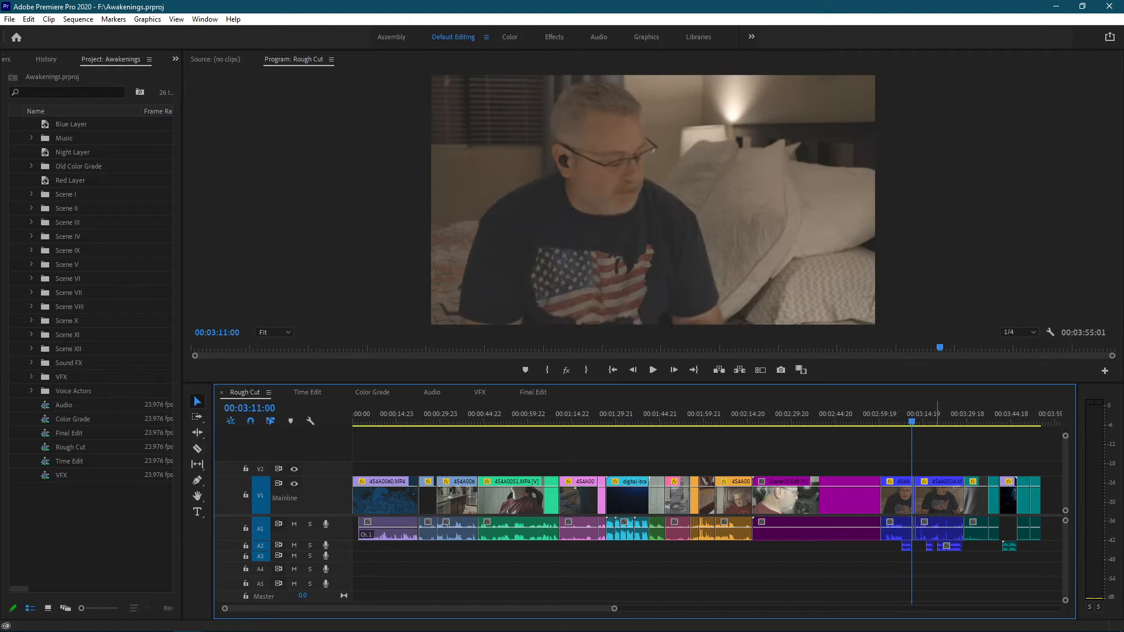
{"action": "left_click", "coordinate": [930, 420]}
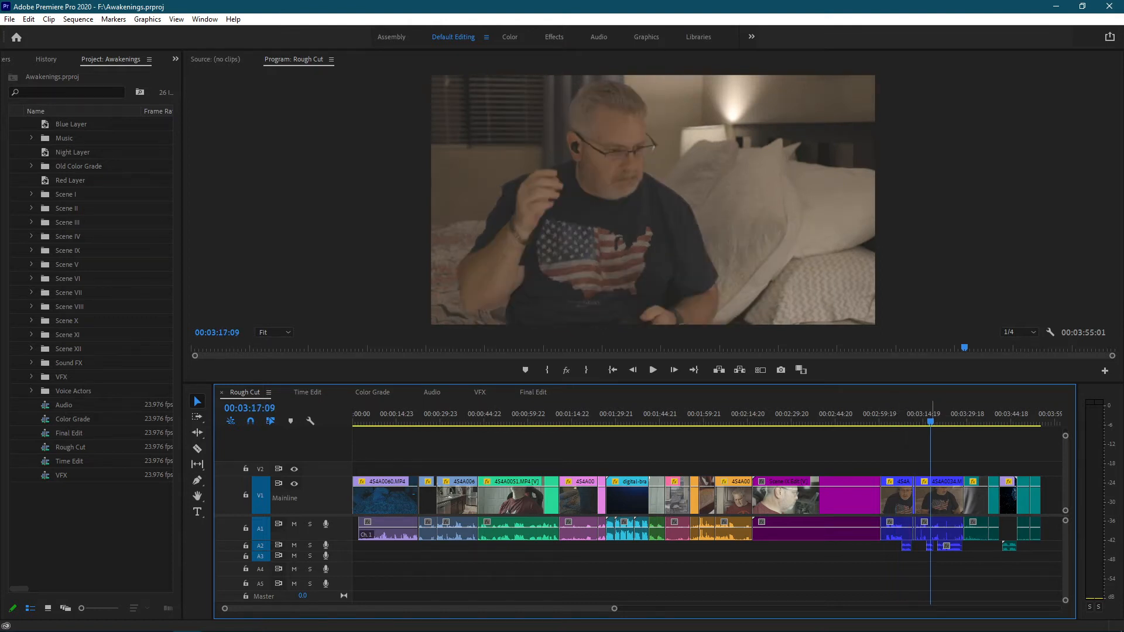
Review the Rough Cut's dark hallway shot near 00:00:26:14 and the lamp-lit bed shot at 00:01:17:03.
{"action": "left_click", "coordinate": [428, 421]}
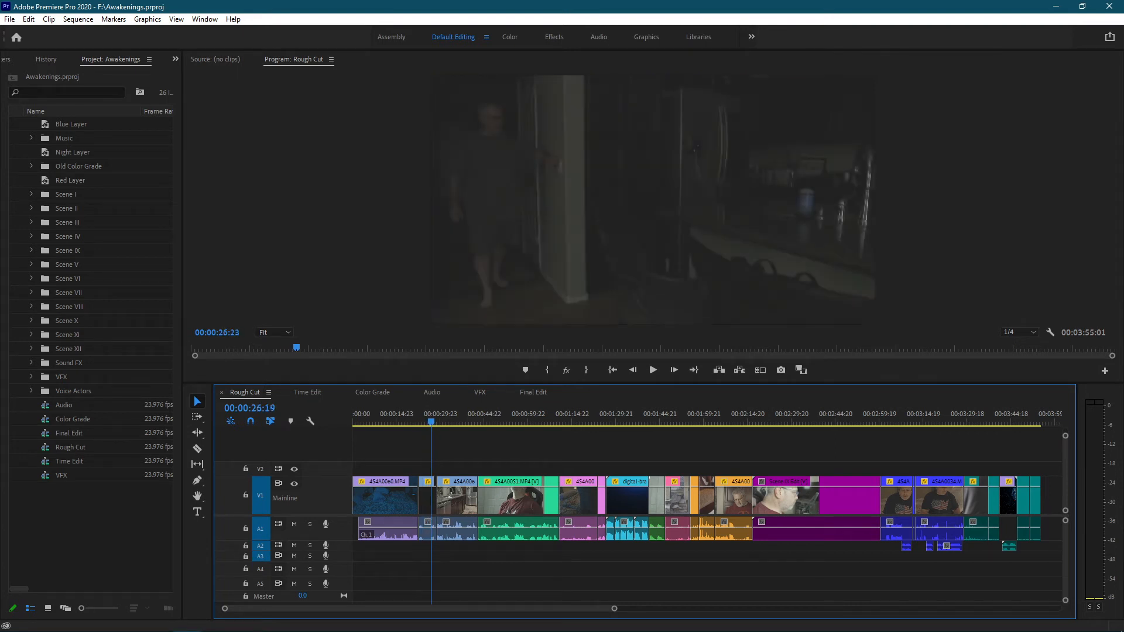
{"action": "key", "text": "j"}
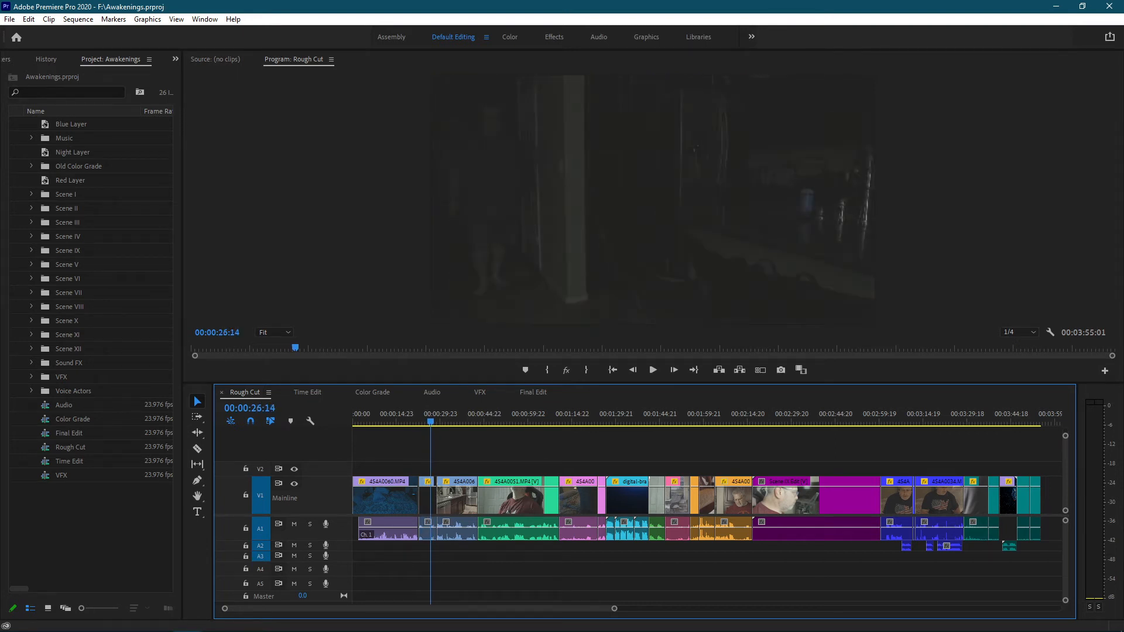
{"action": "left_click", "coordinate": [578, 421]}
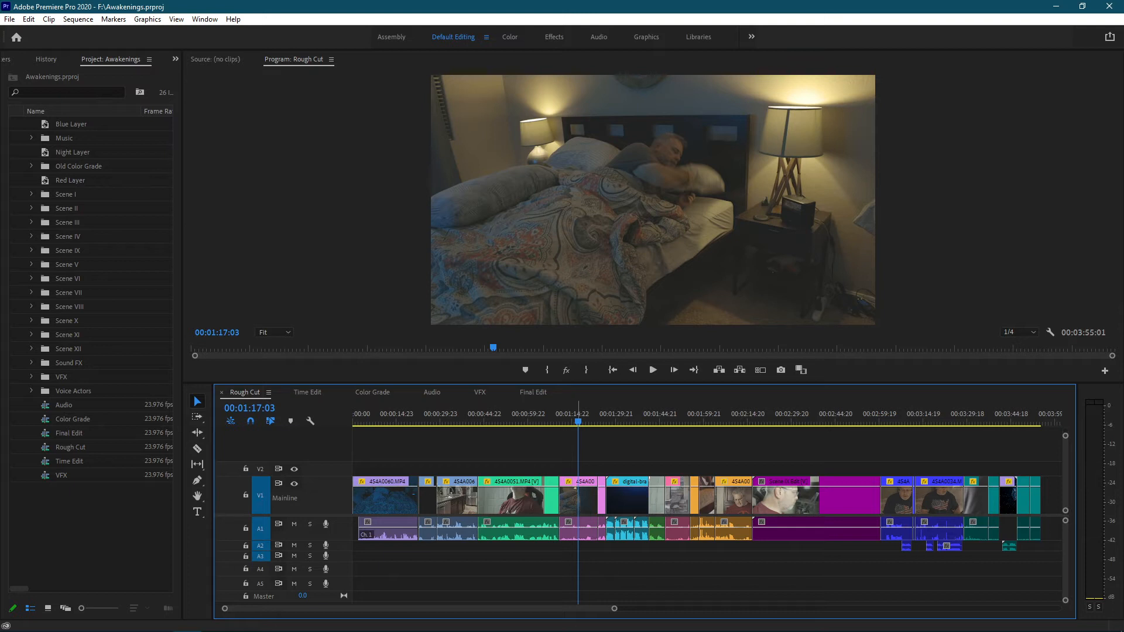
{"action": "key", "text": "space"}
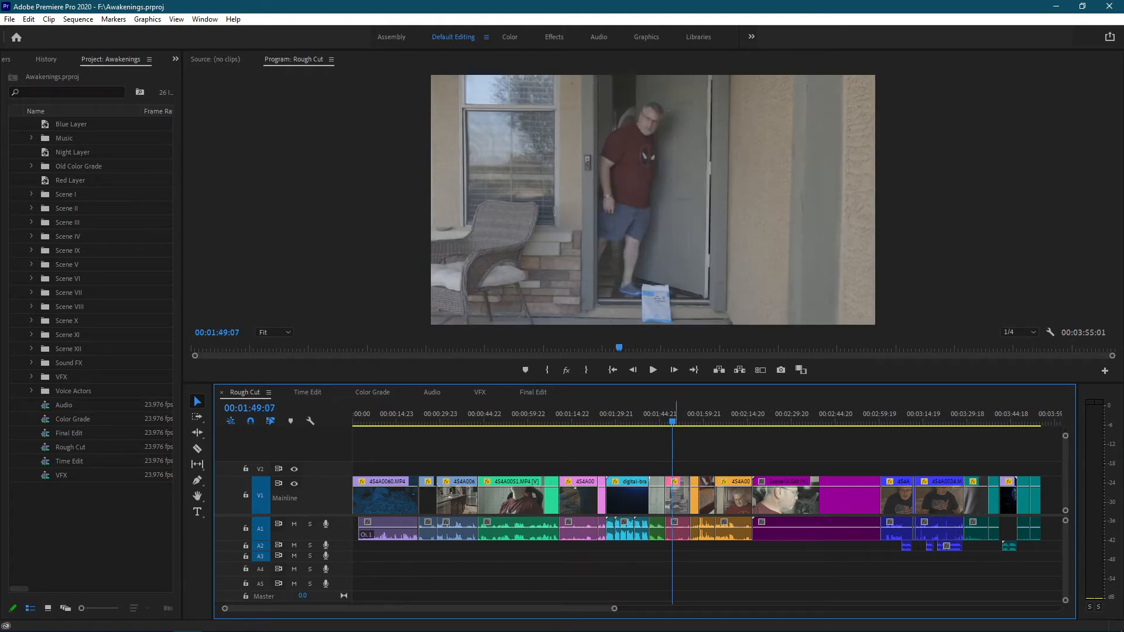
Return to the start of the Rough Cut and play its opening bedroom shots.
{"action": "key", "text": "Home"}
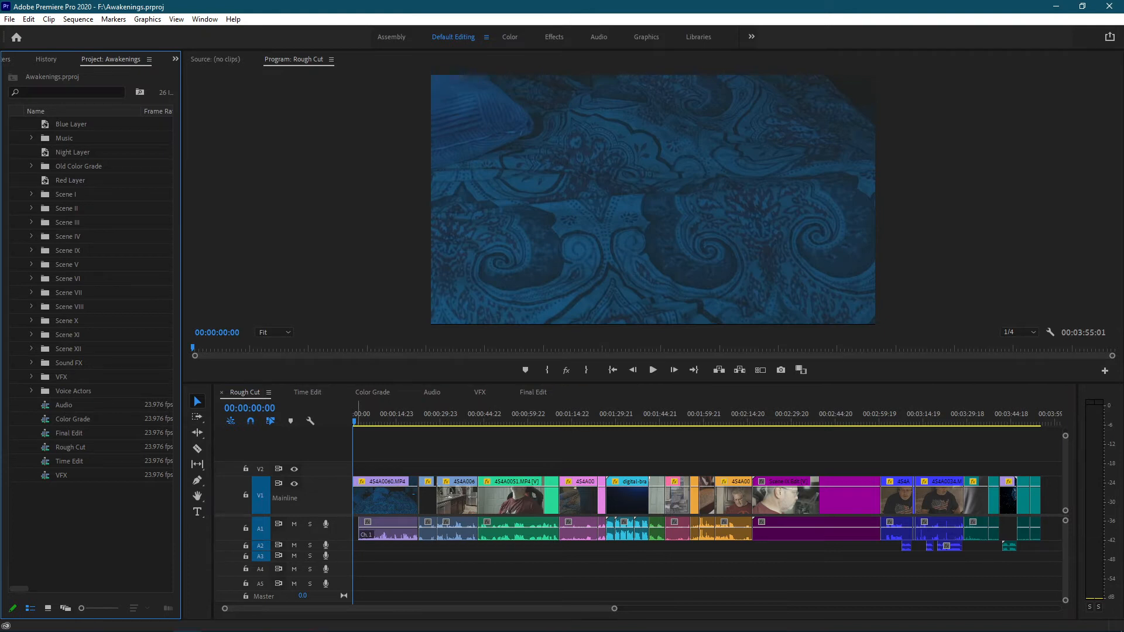
{"action": "key", "text": "shift+3"}
{"action": "key", "text": "space"}
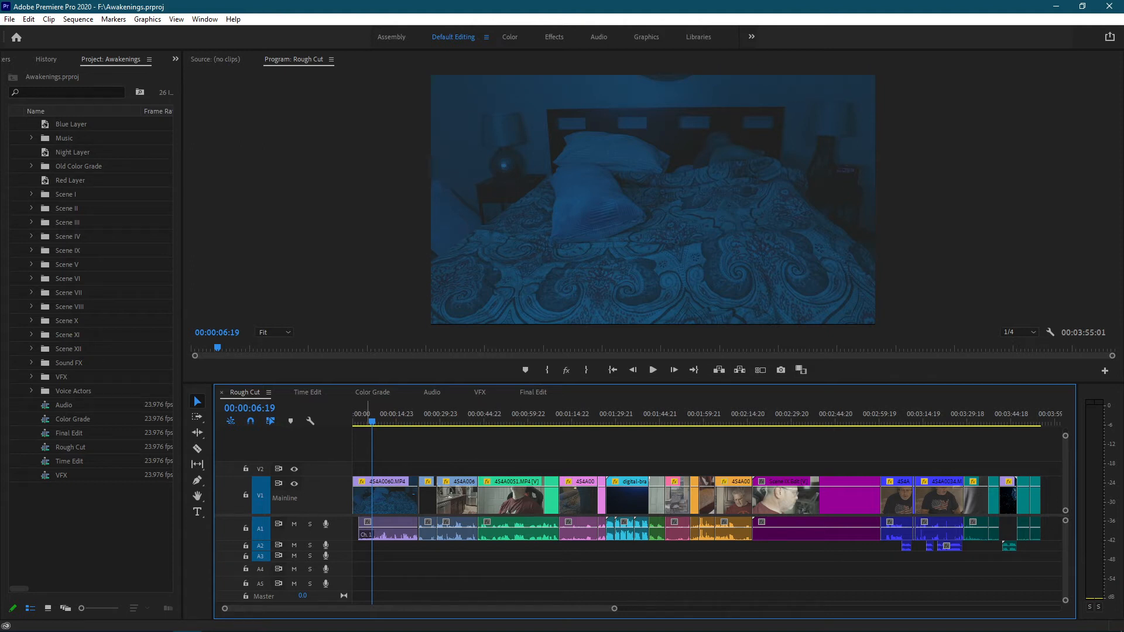
{"action": "left_click", "coordinate": [366, 414]}
{"action": "left_click", "coordinate": [461, 414]}
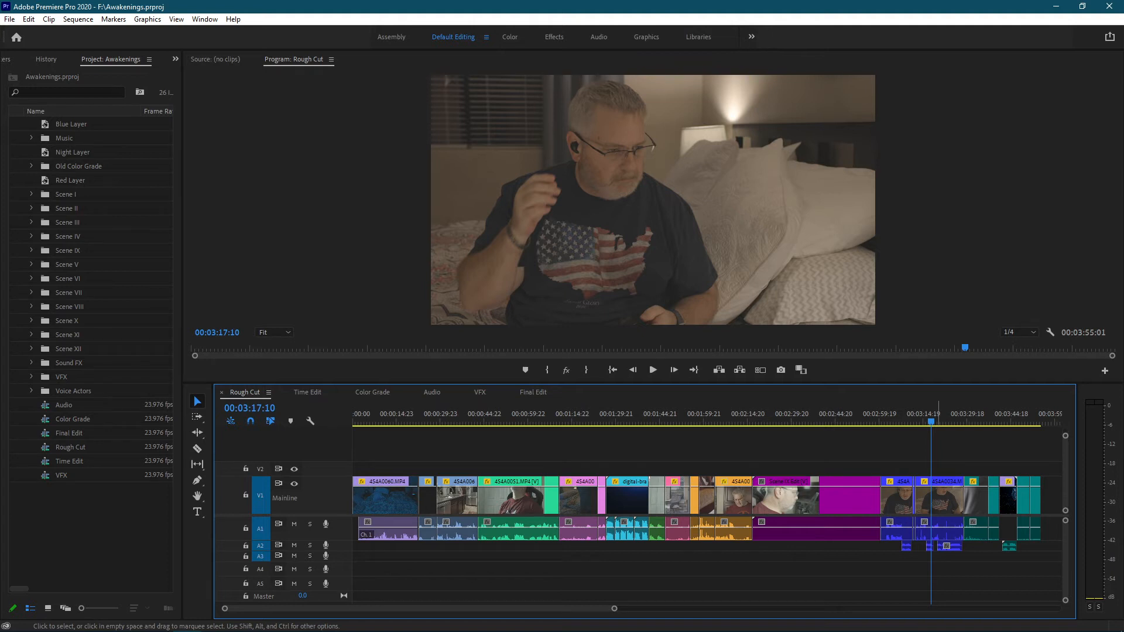
View the closing close-up at 00:03:52:14 and the brain clip at 00:01:32:17, and return to the start.
{"action": "left_click_drag", "start_coordinate": [931, 421], "coordinate": [1034, 422]}
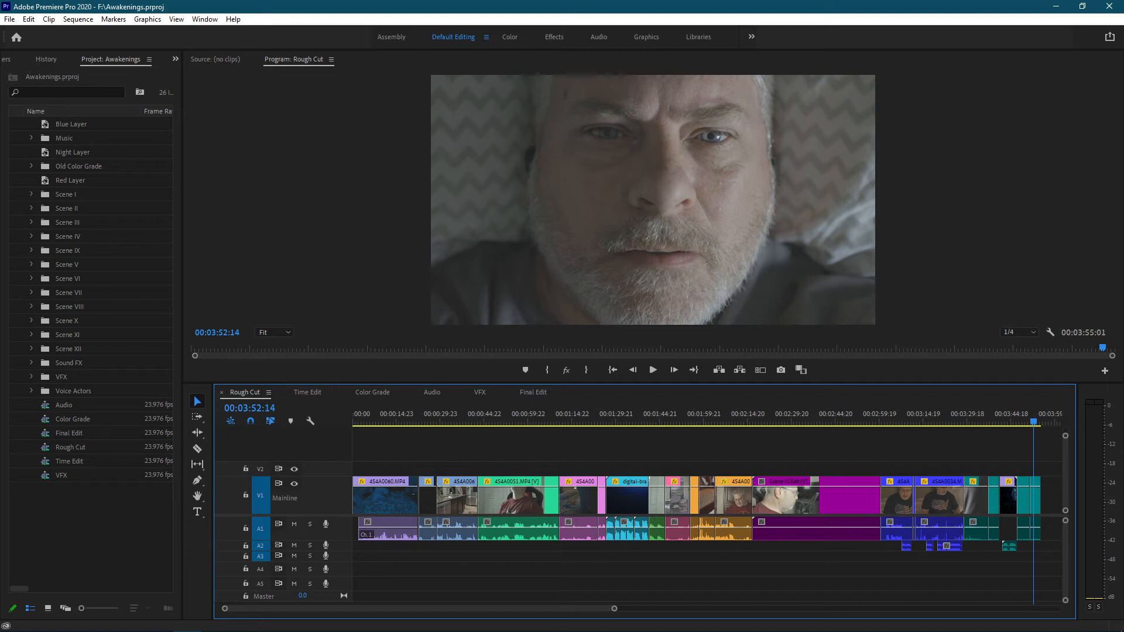
{"action": "key", "text": "Home"}
{"action": "left_click", "coordinate": [623, 417]}
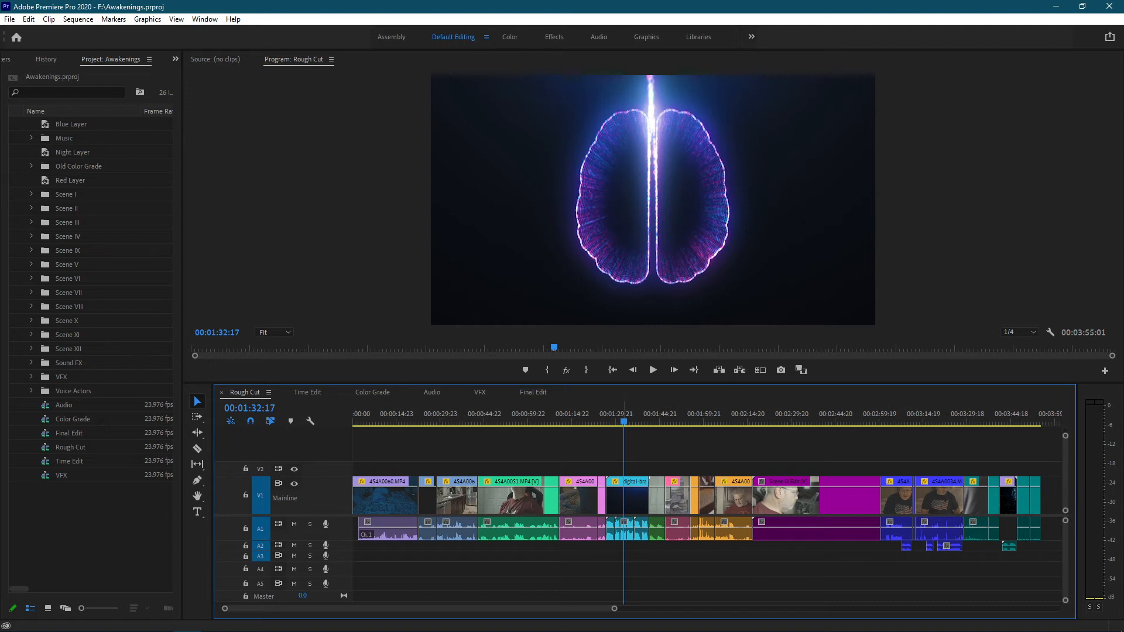
{"action": "key", "text": "Home"}
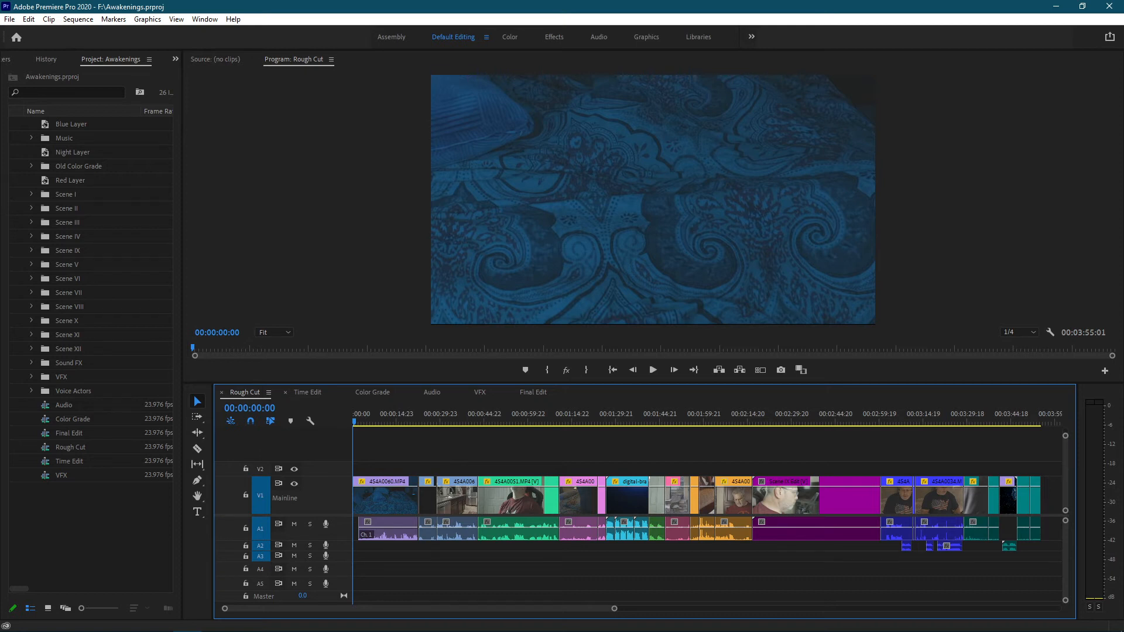
View the Time Edit sequence, and open the Color Grade sequence at the kitchen shot near 00:00:19:20.
{"action": "left_click", "coordinate": [308, 392]}
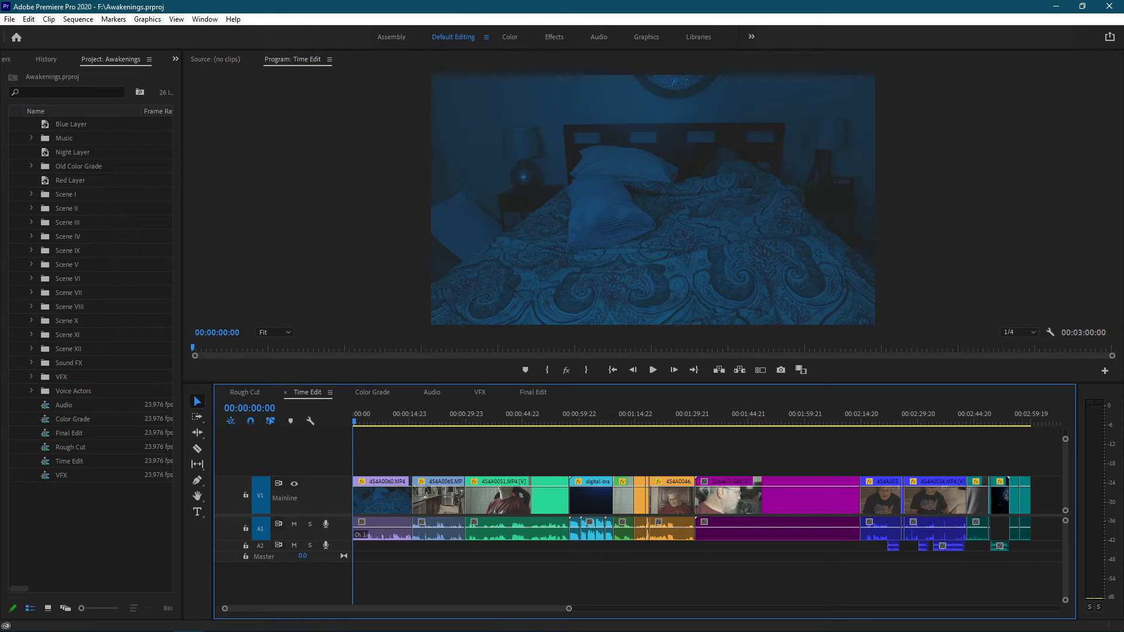
{"action": "left_click", "coordinate": [372, 392]}
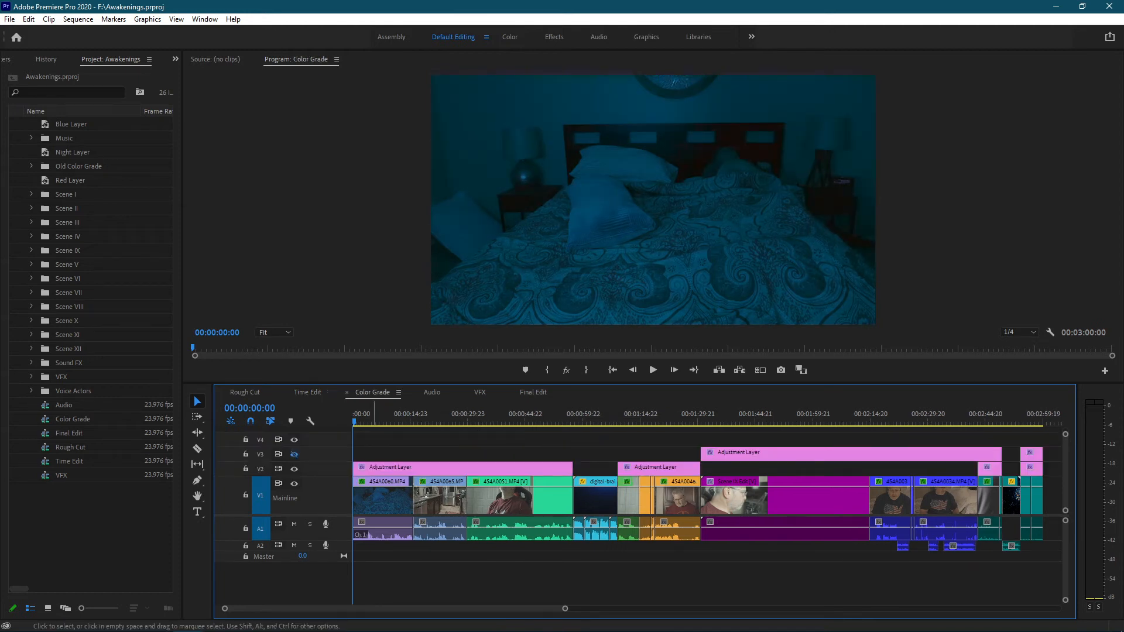
{"action": "left_click_drag", "start_coordinate": [403, 421], "coordinate": [433, 421]}
Turn off the V2 track's output, review the kitchen and bedroom shots back to 00:00:08:02, and turn V2 back on.
{"action": "left_click", "coordinate": [294, 469]}
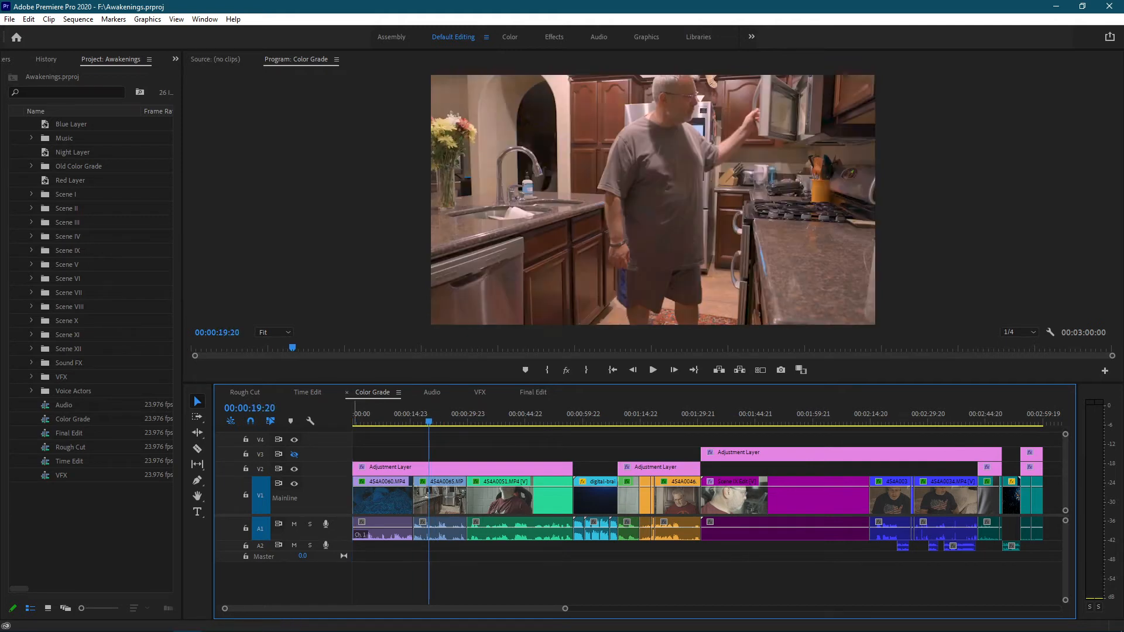
{"action": "key", "text": "space"}
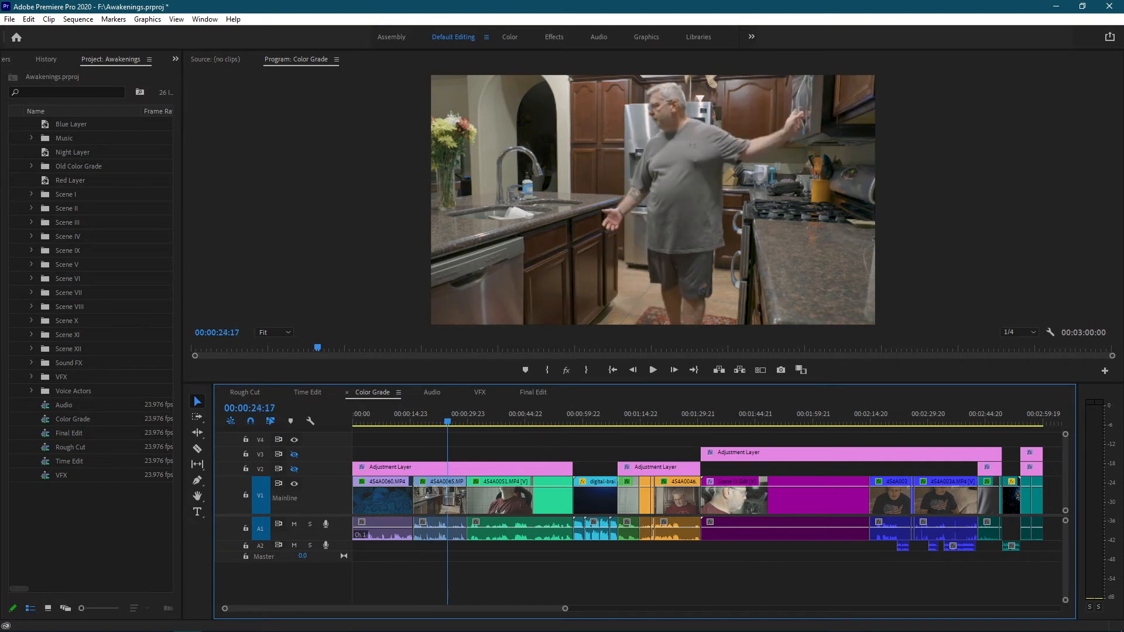
{"action": "left_click_drag", "start_coordinate": [448, 422], "coordinate": [408, 421]}
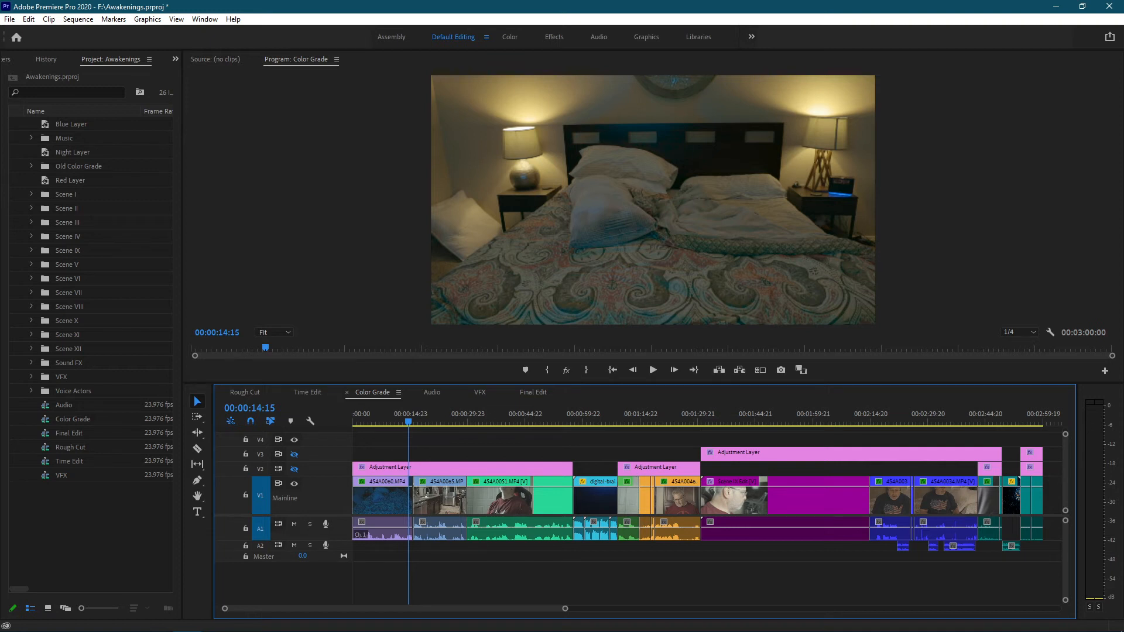
{"action": "left_click_drag", "start_coordinate": [408, 421], "coordinate": [383, 422]}
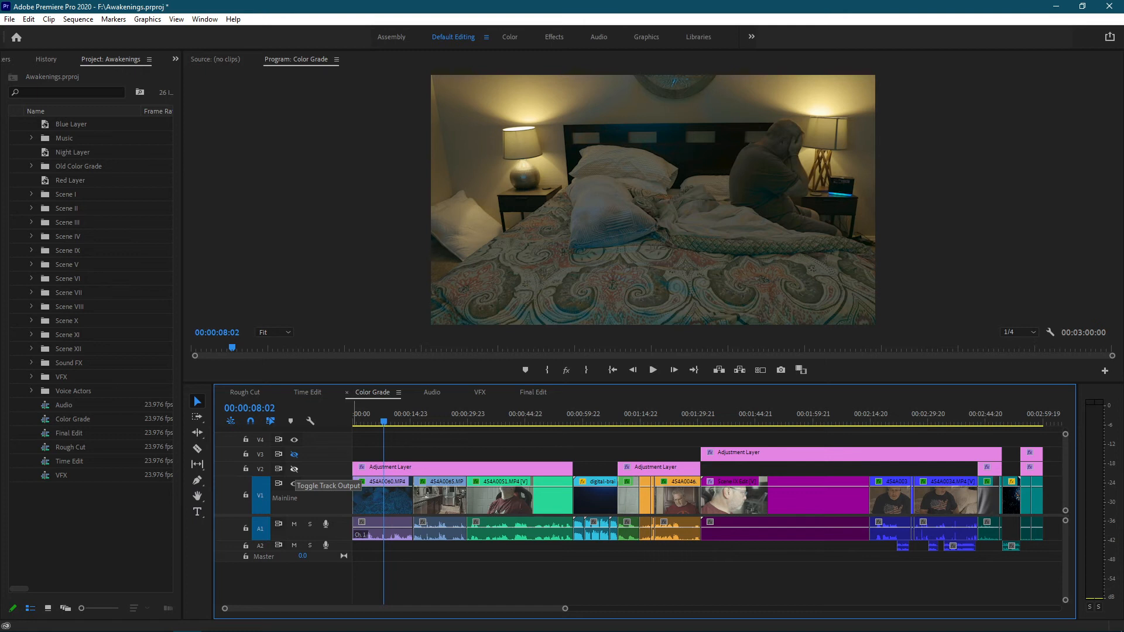
{"action": "left_click", "coordinate": [294, 469]}
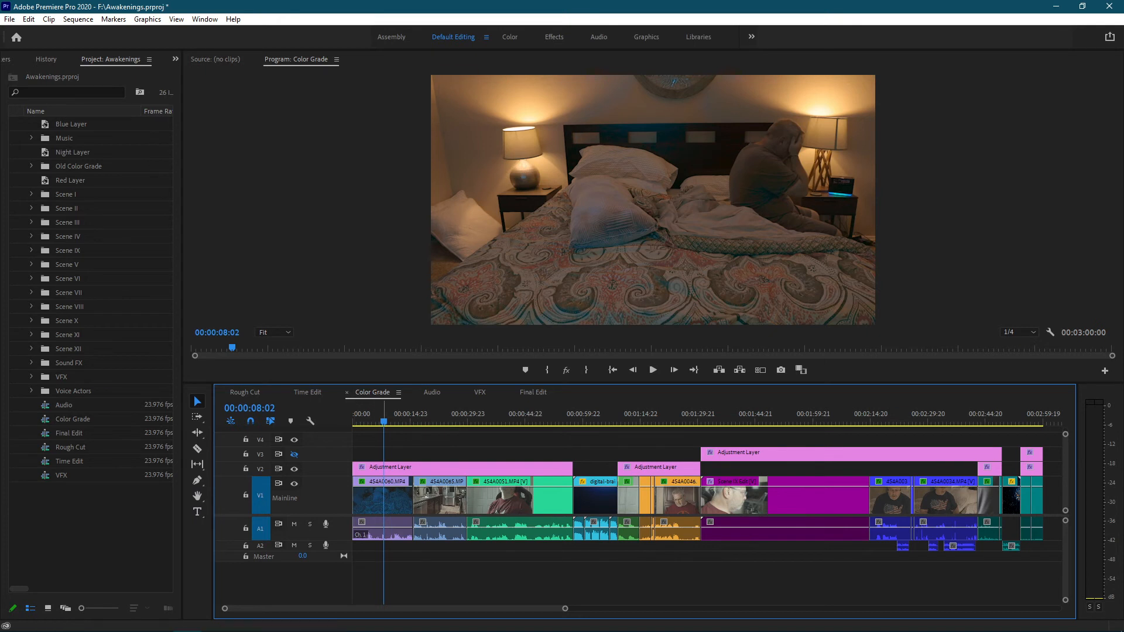
Turn on the V3 track's output at 00:01:57:03, and compare the grade with it off and on at 00:02:57:13.
{"action": "left_click_drag", "start_coordinate": [750, 417], "coordinate": [801, 417]}
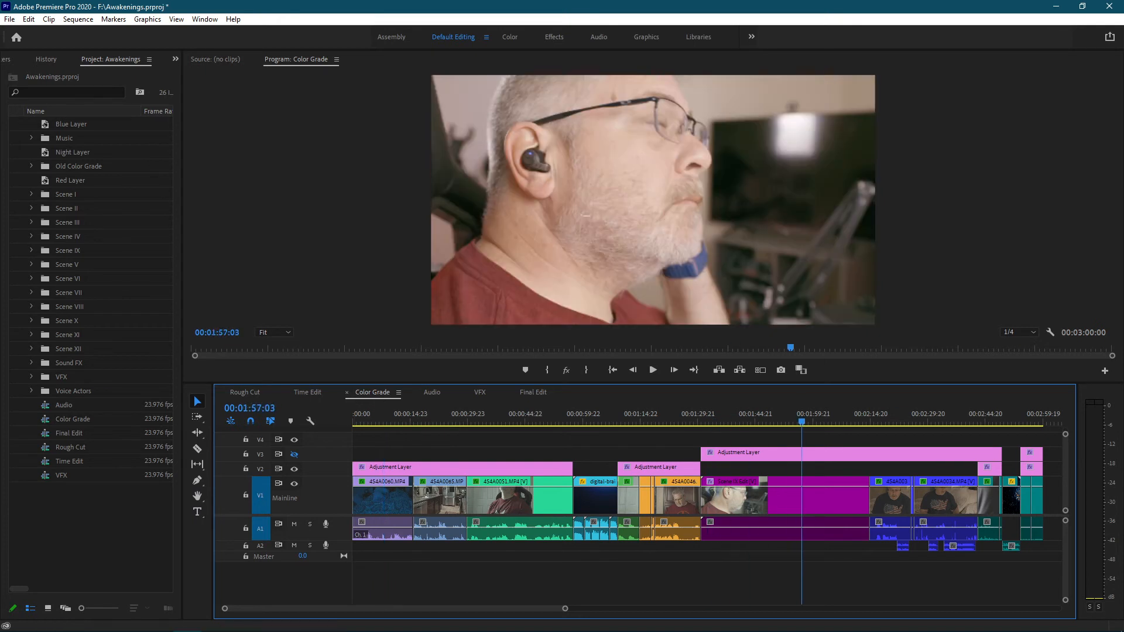
{"action": "left_click", "coordinate": [294, 454]}
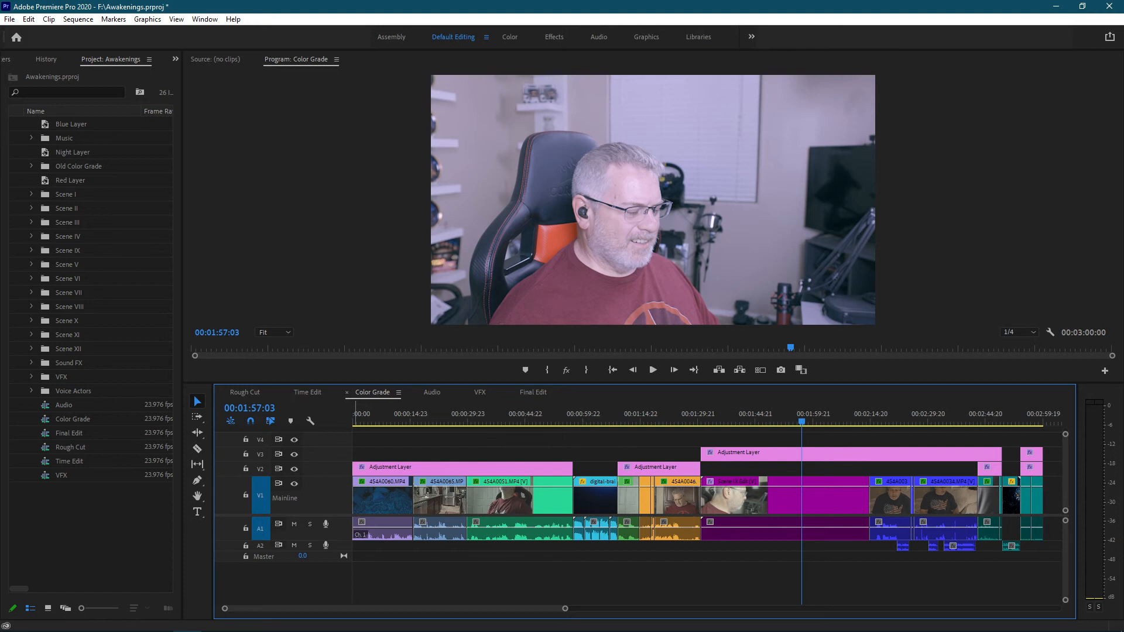
{"action": "key", "text": "l"}
{"action": "key", "text": "l"}
{"action": "key", "text": "l"}
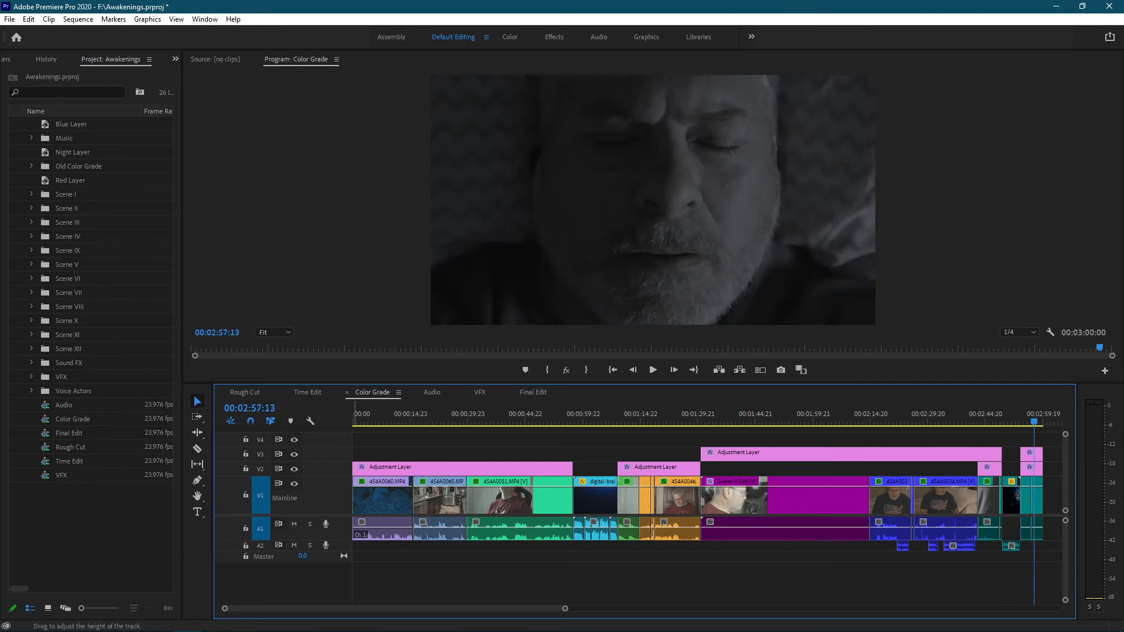
{"action": "left_click", "coordinate": [294, 454]}
{"action": "left_click", "coordinate": [294, 454]}
Open the Audio sequence, select the short A2 clip, and move the playhead to it at 00:01:27:01.
{"action": "left_click", "coordinate": [432, 392]}
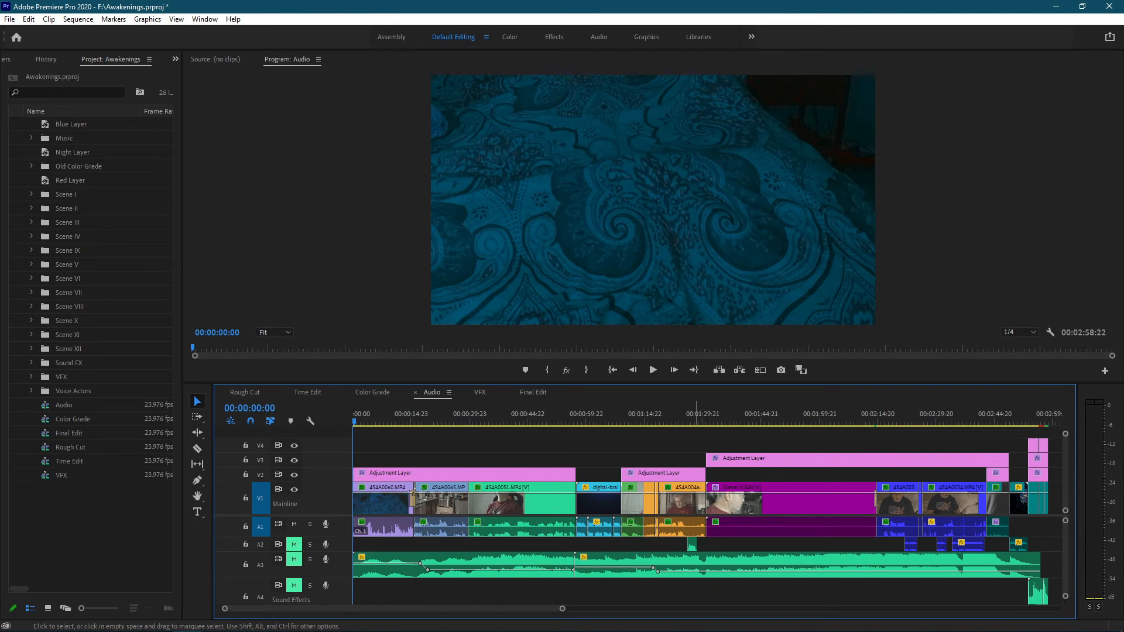
{"action": "left_click", "coordinate": [692, 544]}
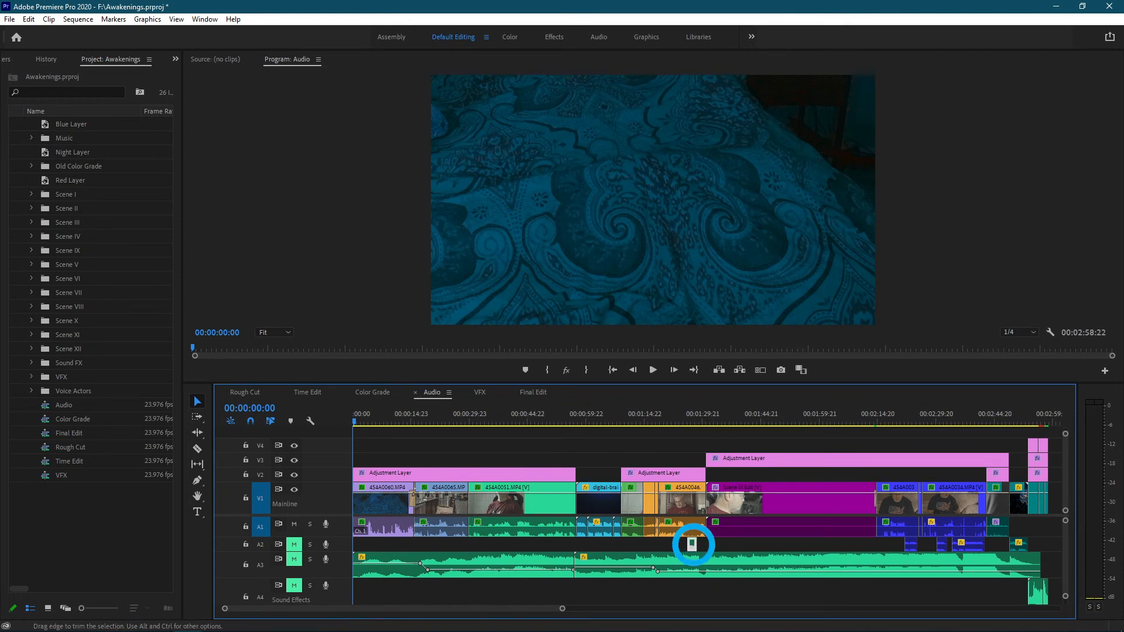
{"action": "left_click_drag", "start_coordinate": [354, 421], "coordinate": [691, 421]}
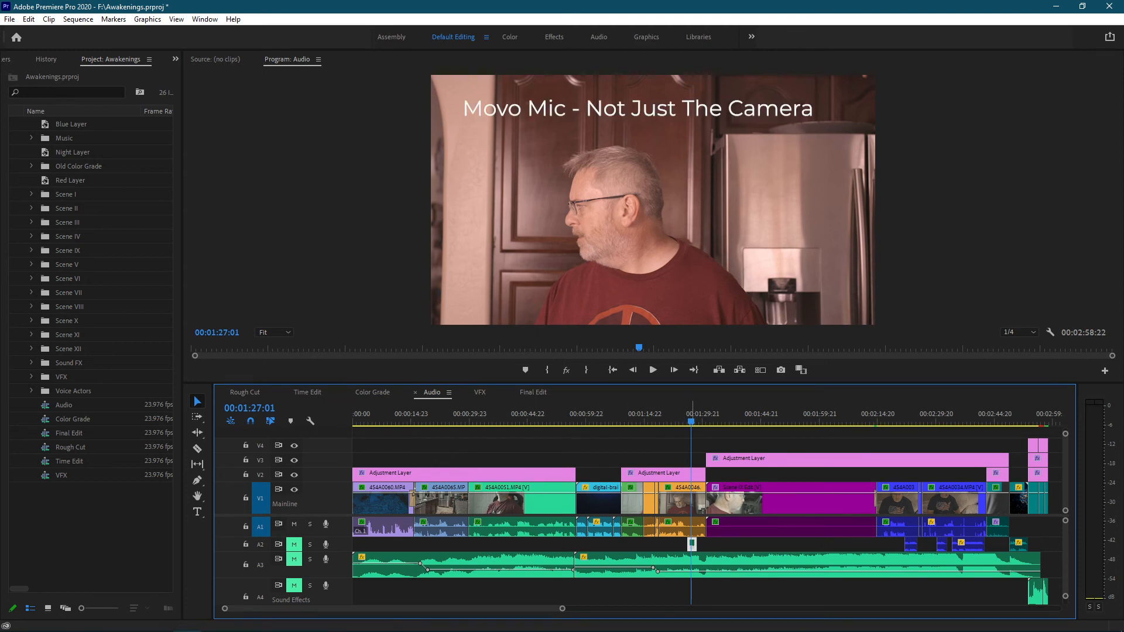
Review the Audio sequence at the bedroom shot at 00:00:11:03, then at 00:01:27:01, 00:02:23:07 and the digital brain clip at 00:01:03:07.
{"action": "left_click_drag", "start_coordinate": [690, 422], "coordinate": [395, 421]}
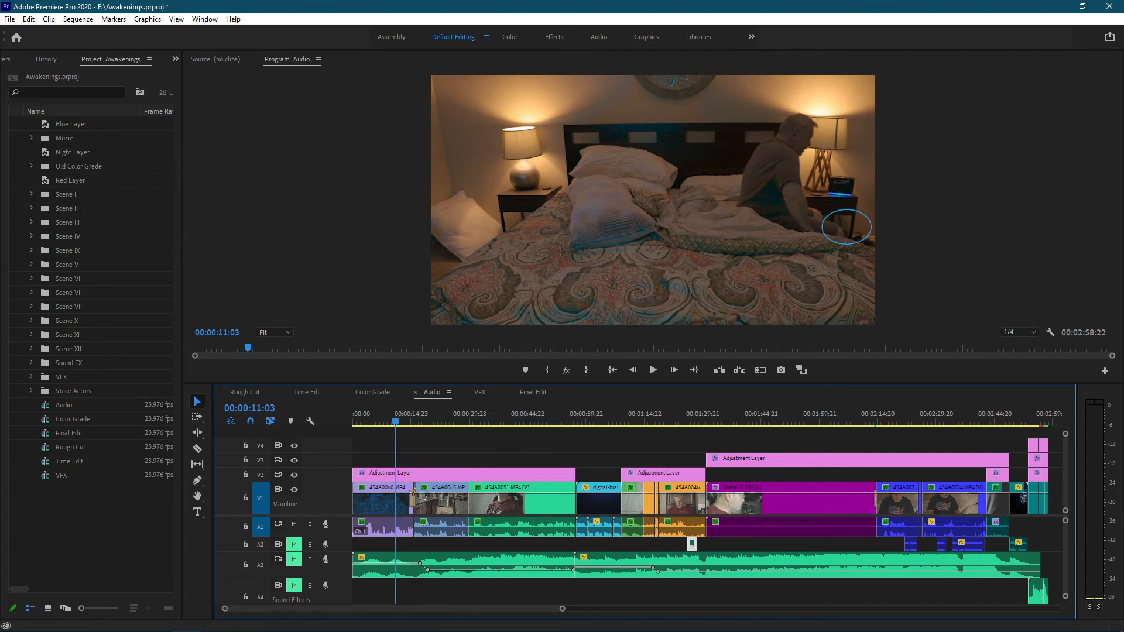
{"action": "left_click_drag", "start_coordinate": [395, 422], "coordinate": [691, 422]}
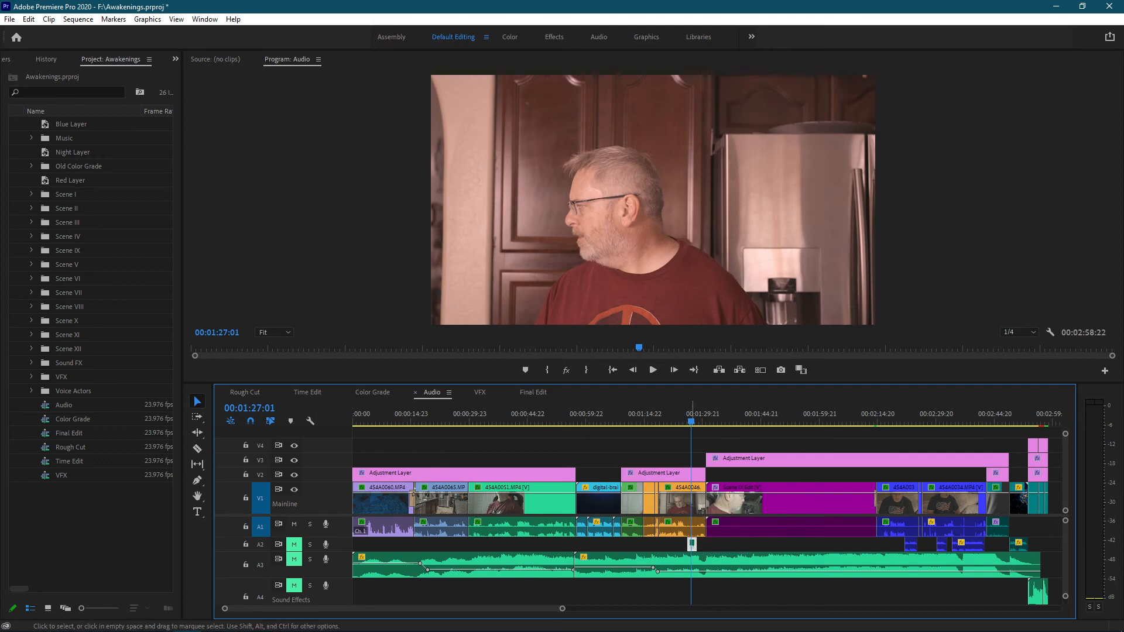
{"action": "left_click_drag", "start_coordinate": [691, 421], "coordinate": [909, 422]}
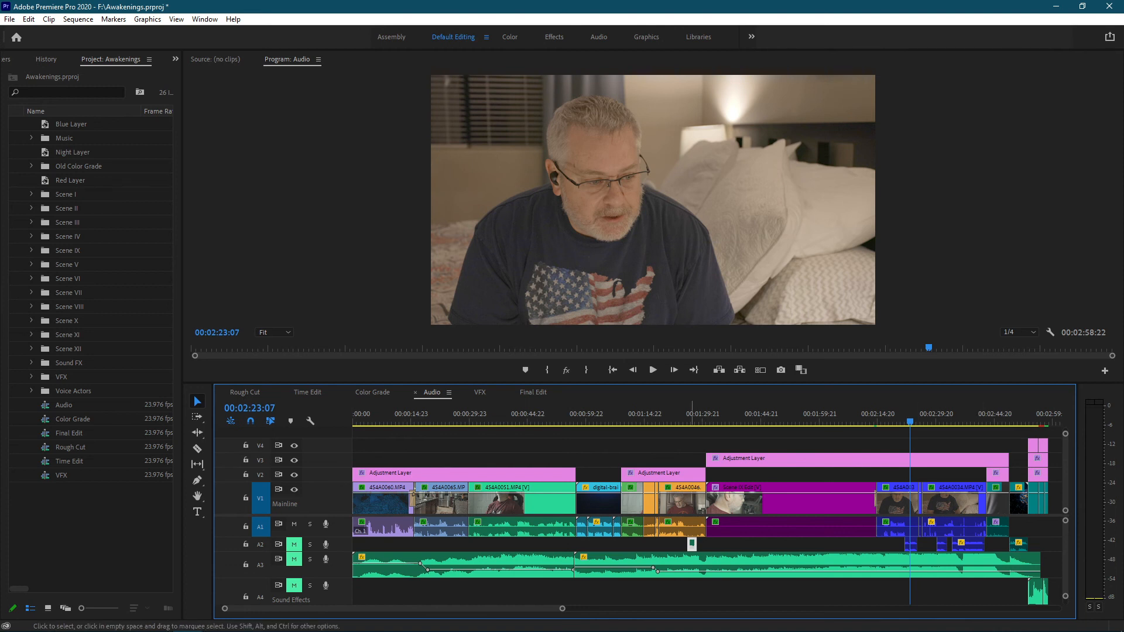
{"action": "left_click_drag", "start_coordinate": [910, 422], "coordinate": [599, 422]}
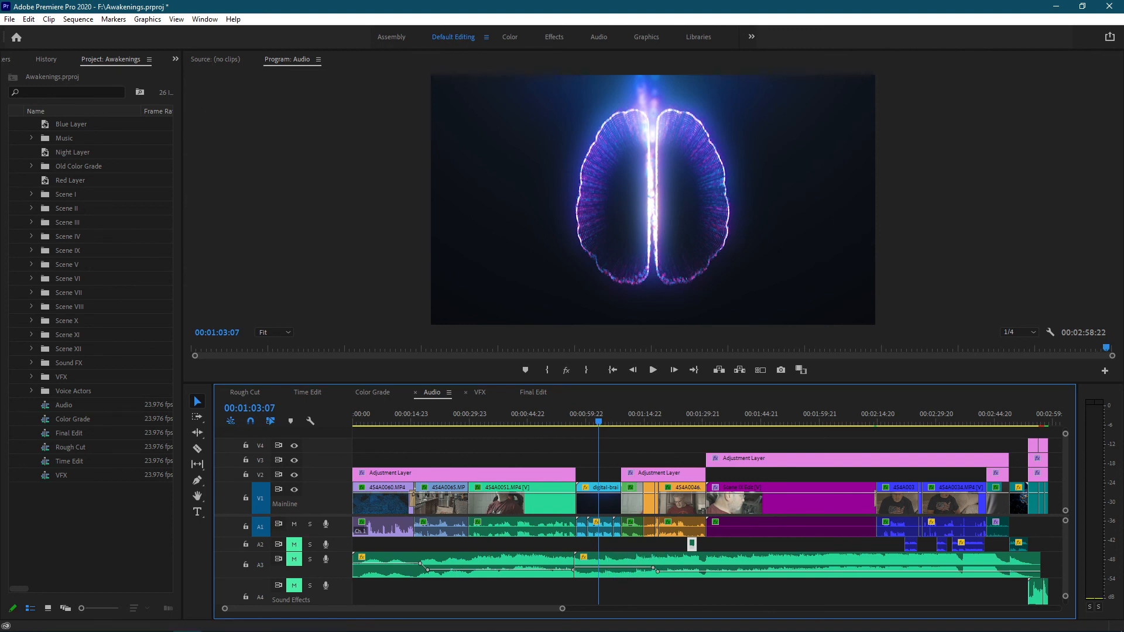
View the VFX sequence, and open the Final Edit sequence and play it from the beginning.
{"action": "left_click", "coordinate": [479, 393]}
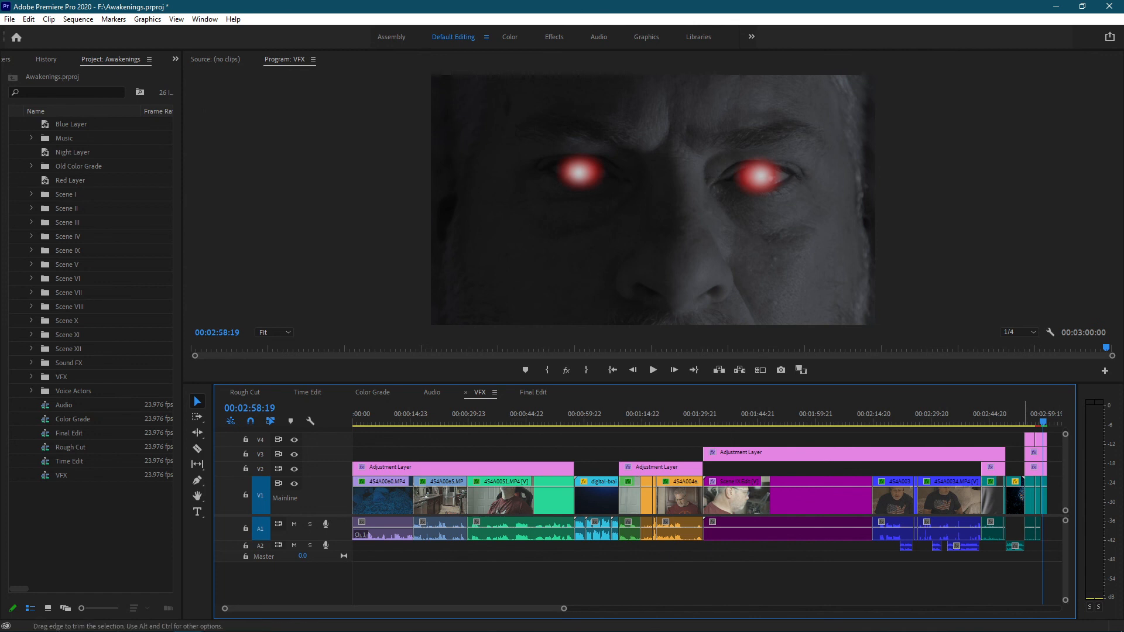
{"action": "left_click", "coordinate": [532, 392]}
{"action": "key", "text": "space"}
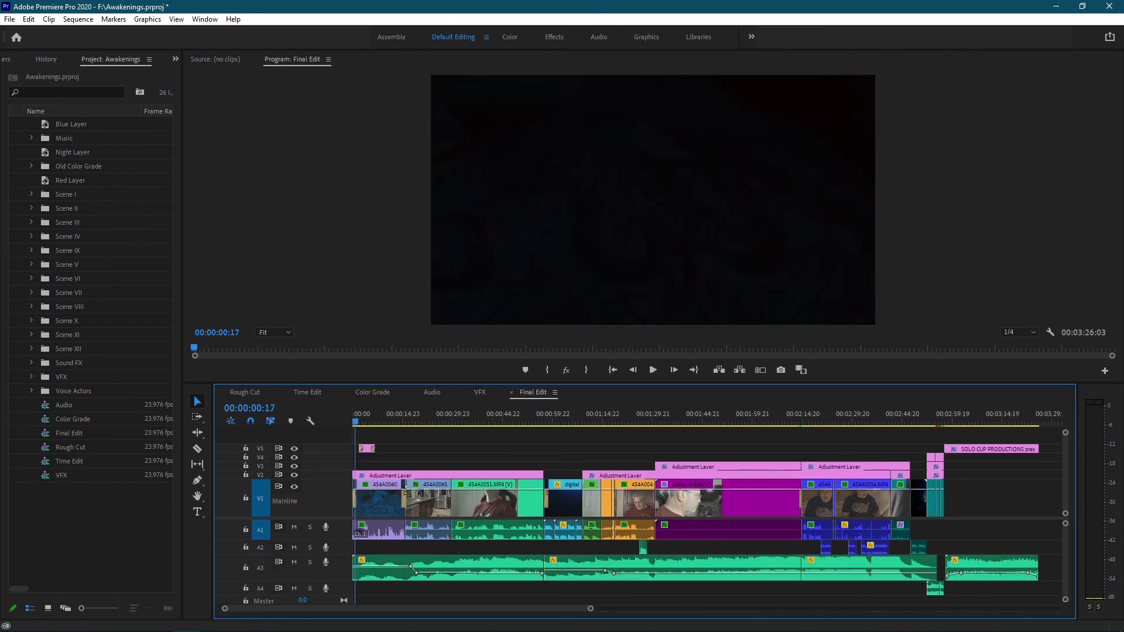